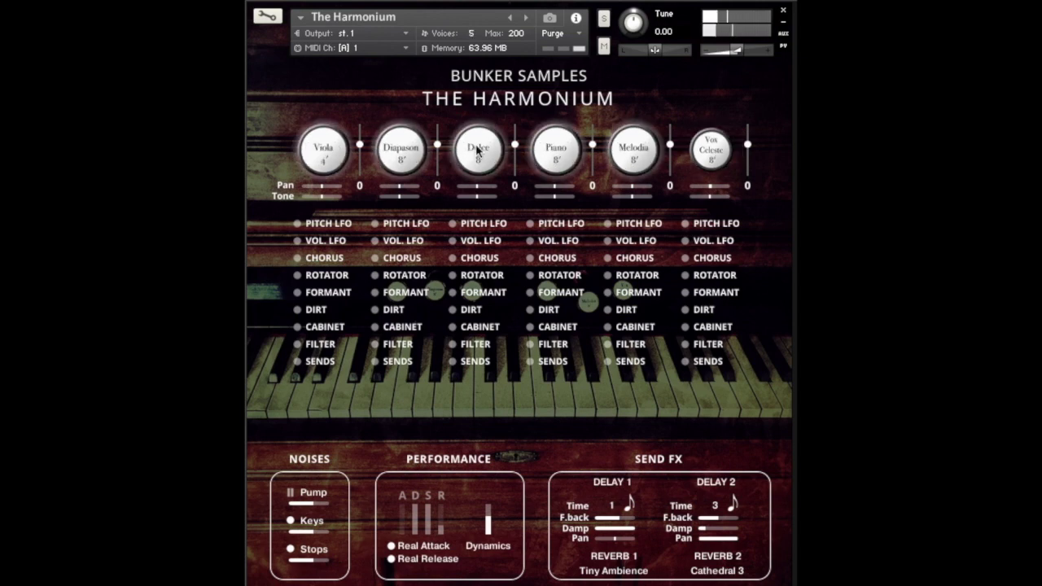
Toggle the pump noise, lower key noise to -8 dB, and retune attack to 42.1 ms with Real Attack back on.
{"action": "left_click", "coordinate": [290, 494]}
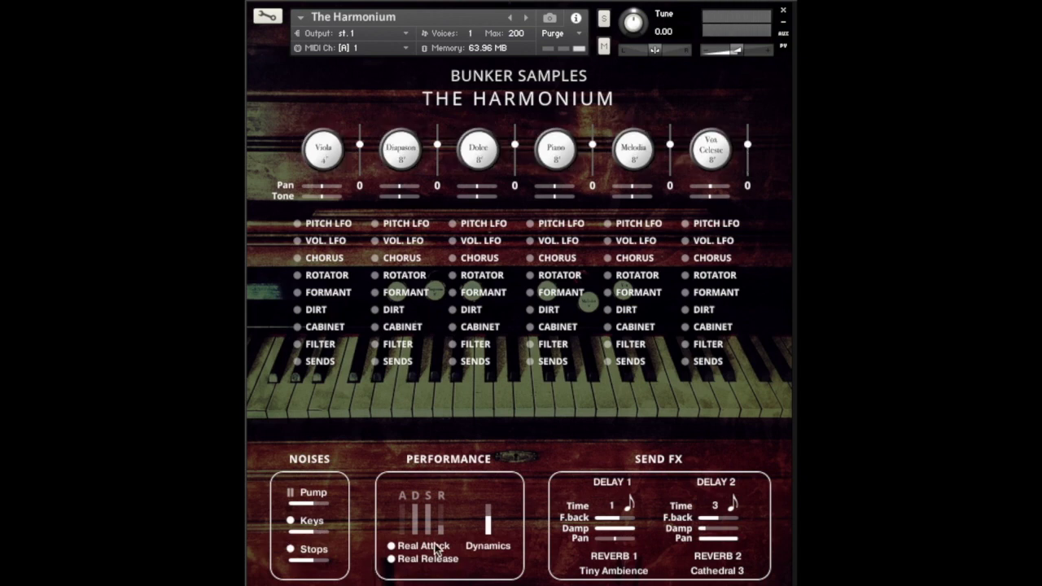
{"action": "mouse_move", "coordinate": [311, 535]}
{"action": "left_mouse_down"}
{"action": "mouse_move", "coordinate": [320, 537]}
{"action": "mouse_move", "coordinate": [318, 578]}
{"action": "left_mouse_up"}
{"action": "left_click", "coordinate": [391, 548]}
{"action": "left_click_drag", "start_coordinate": [402, 525], "coordinate": [410, 464]}
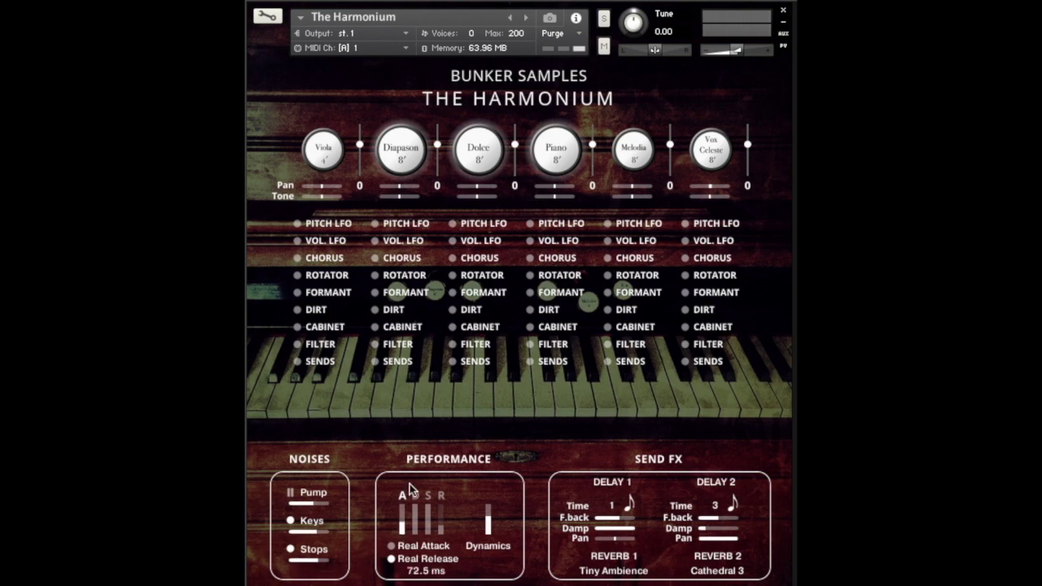
{"action": "left_click_drag", "start_coordinate": [402, 517], "coordinate": [405, 562]}
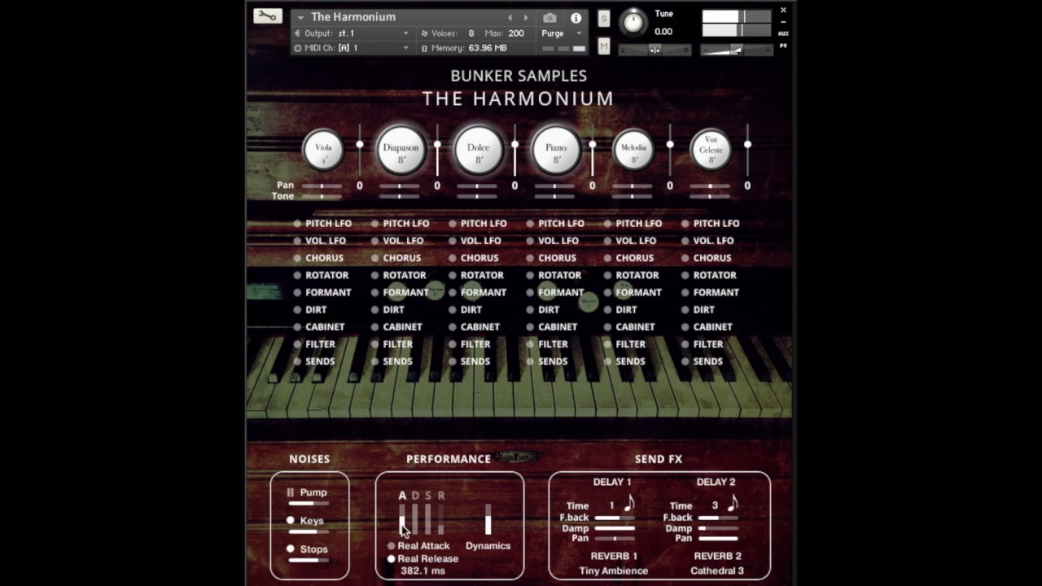
{"action": "left_click", "coordinate": [392, 546]}
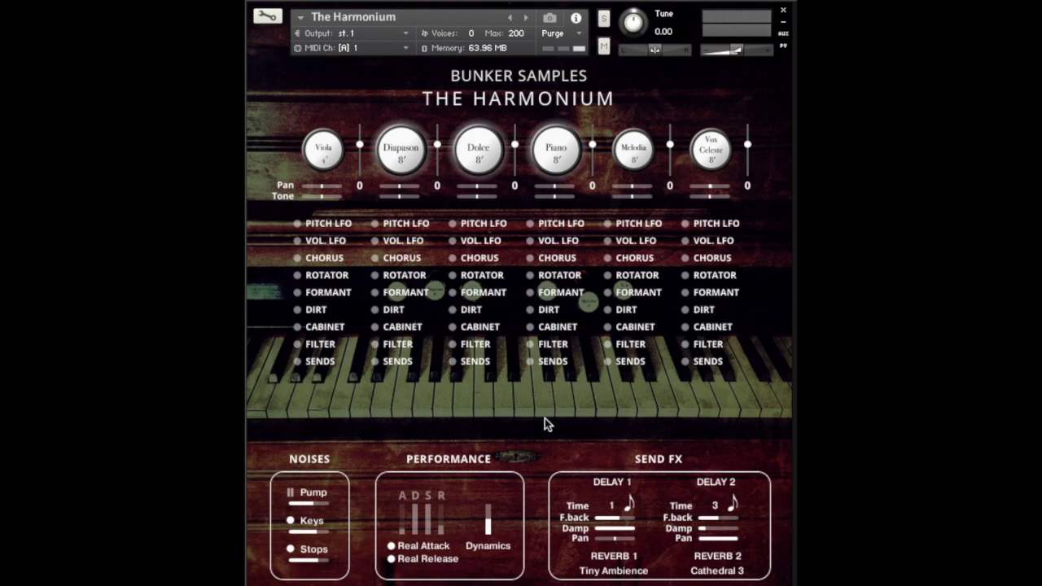
Enable the Viola stop, lower its volume, pan it to -12 and brighten its tone.
{"action": "left_click", "coordinate": [321, 153]}
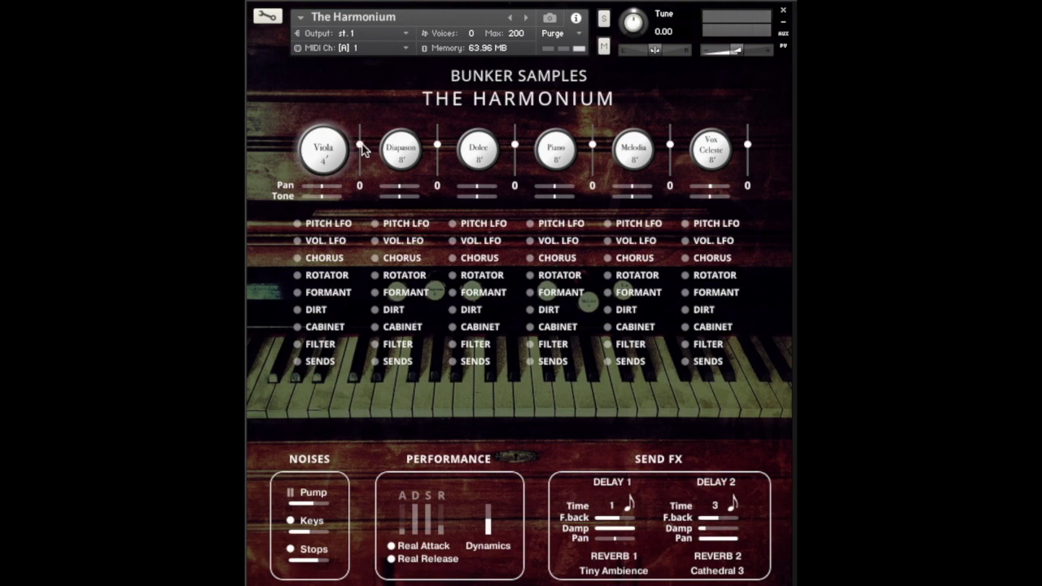
{"action": "mouse_move", "coordinate": [359, 147]}
{"action": "left_mouse_down"}
{"action": "mouse_move", "coordinate": [362, 202]}
{"action": "mouse_move", "coordinate": [371, 143]}
{"action": "left_mouse_up"}
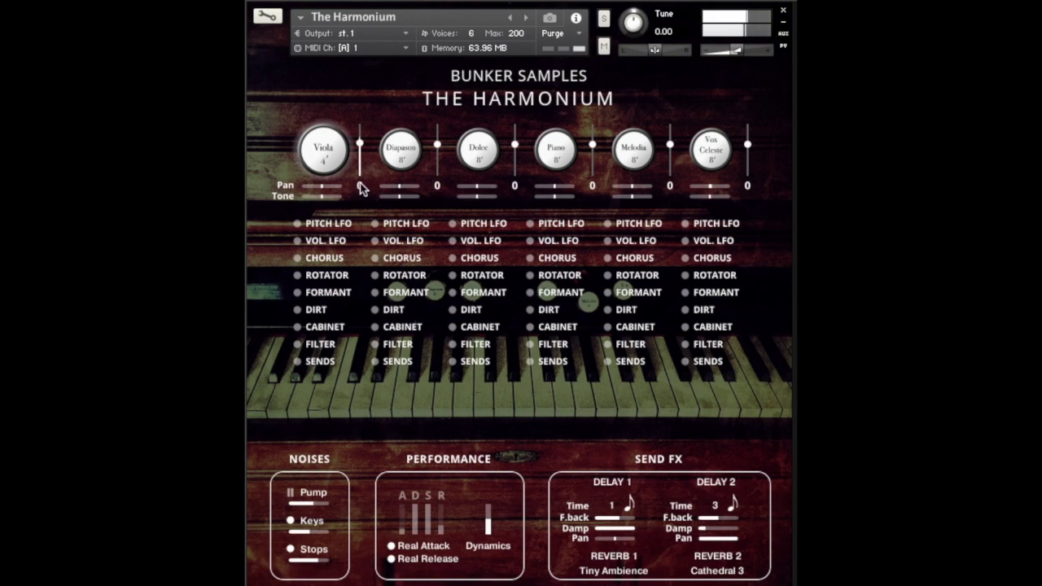
{"action": "left_click_drag", "start_coordinate": [363, 194], "coordinate": [363, 211]}
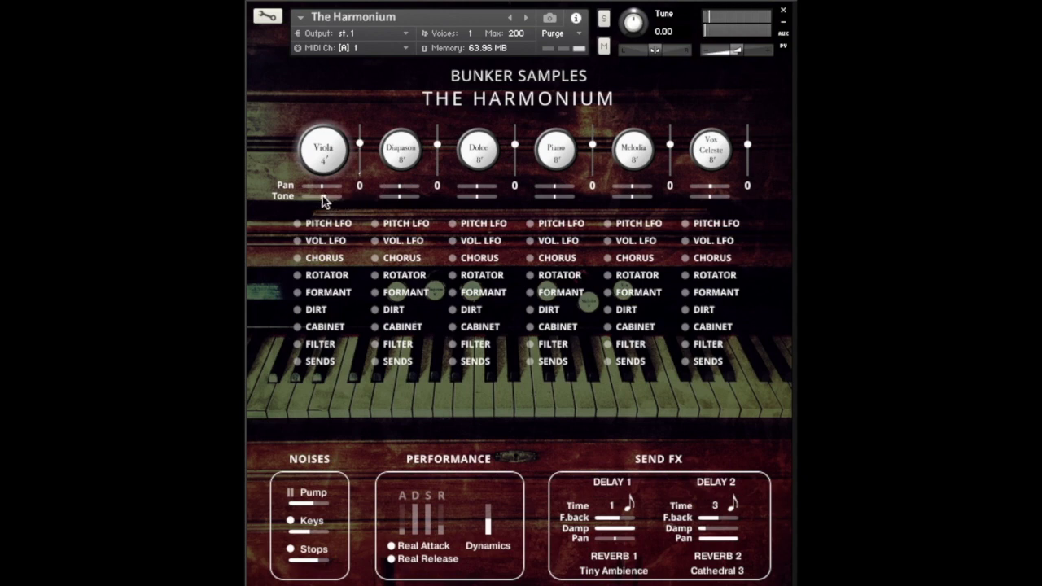
{"action": "mouse_move", "coordinate": [322, 197]}
{"action": "left_mouse_down"}
{"action": "mouse_move", "coordinate": [350, 204]}
{"action": "mouse_move", "coordinate": [317, 207]}
{"action": "left_mouse_up"}
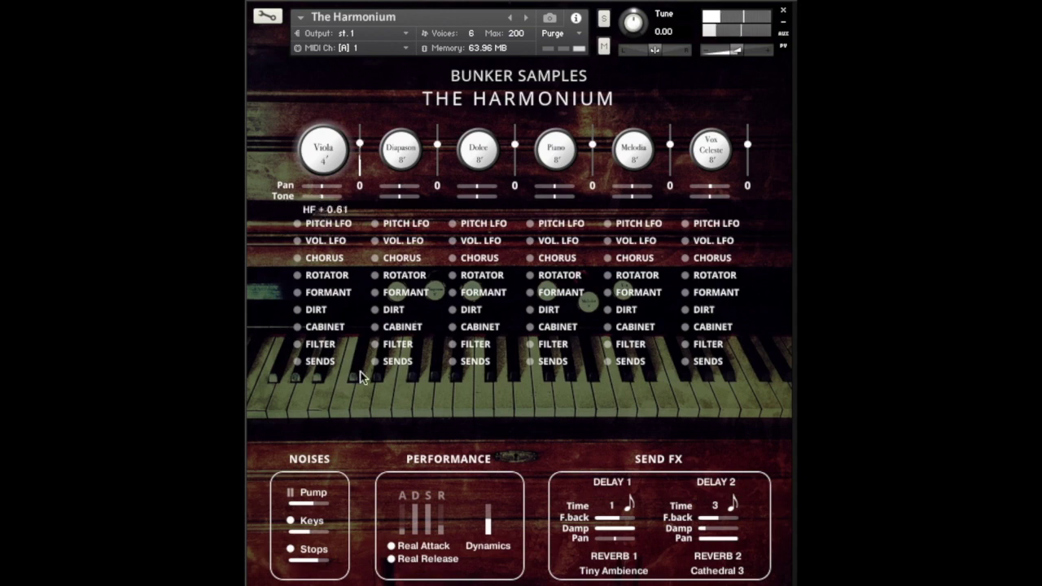
Expand the Pitch LFO and Vol LFO per-stop settings, then step through the effects to Dirt.
{"action": "left_click", "coordinate": [400, 226]}
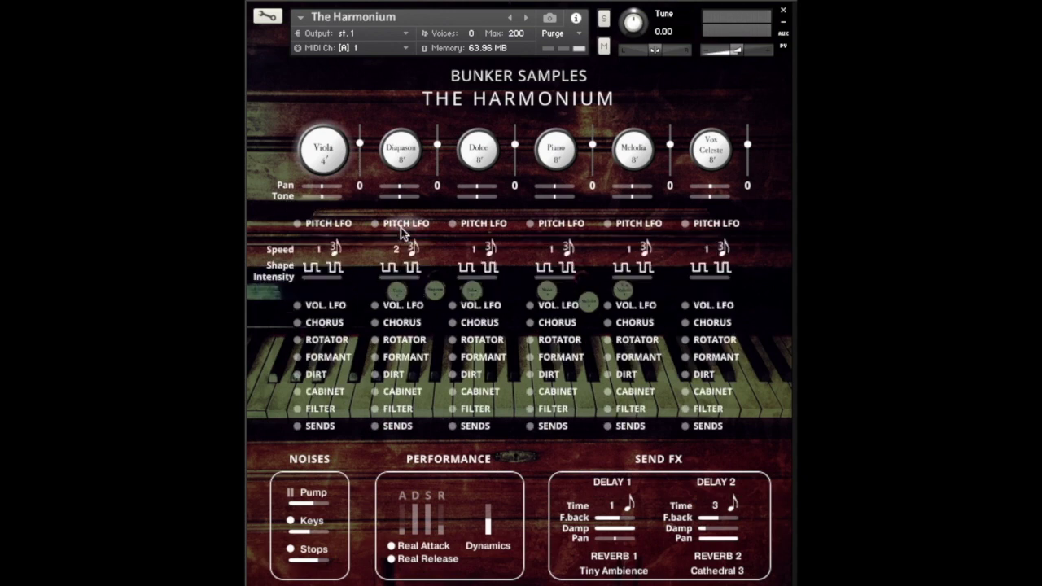
{"action": "left_click", "coordinate": [405, 307]}
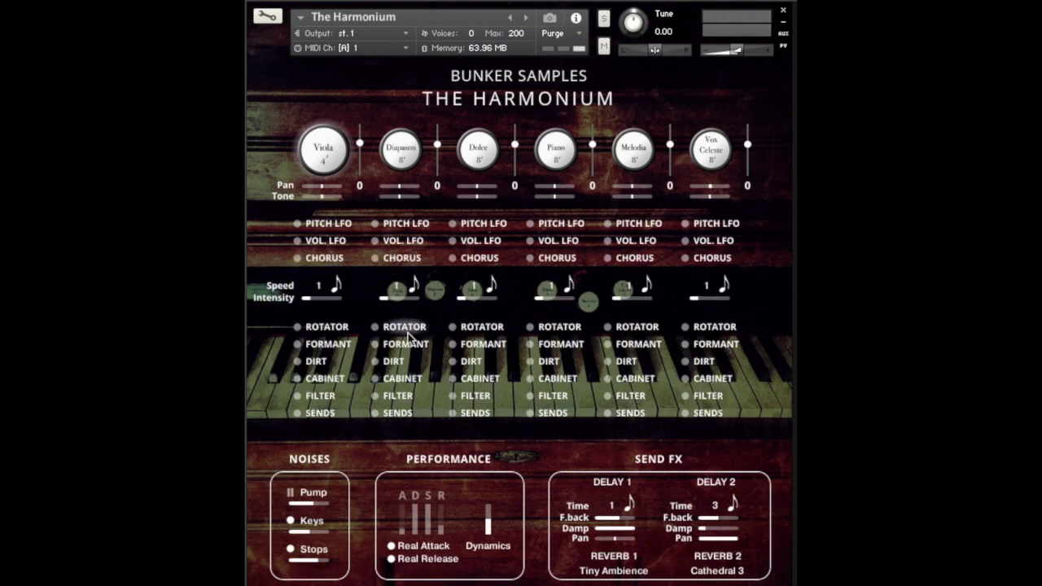
{"action": "left_click", "coordinate": [711, 276]}
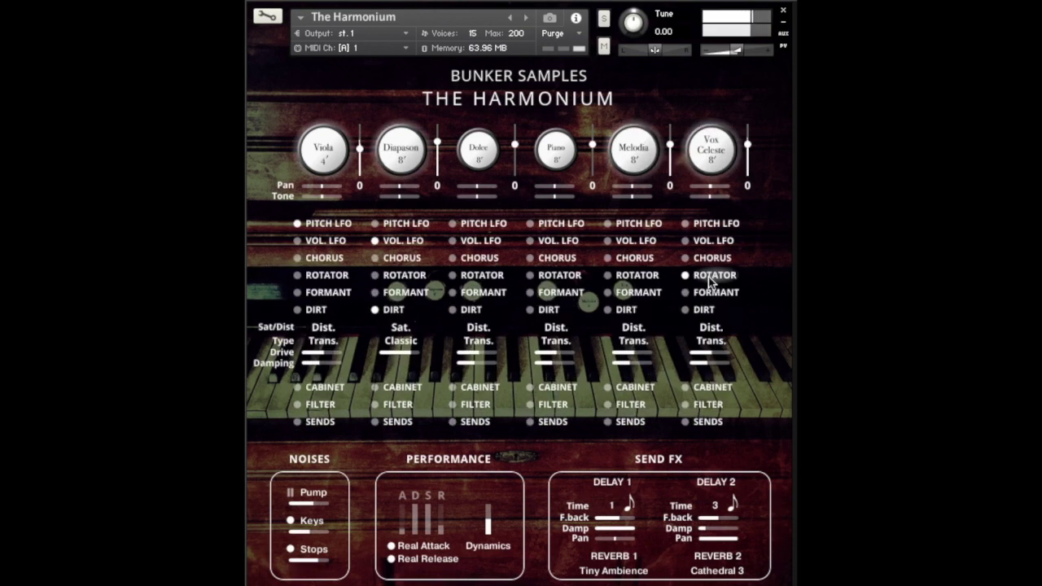